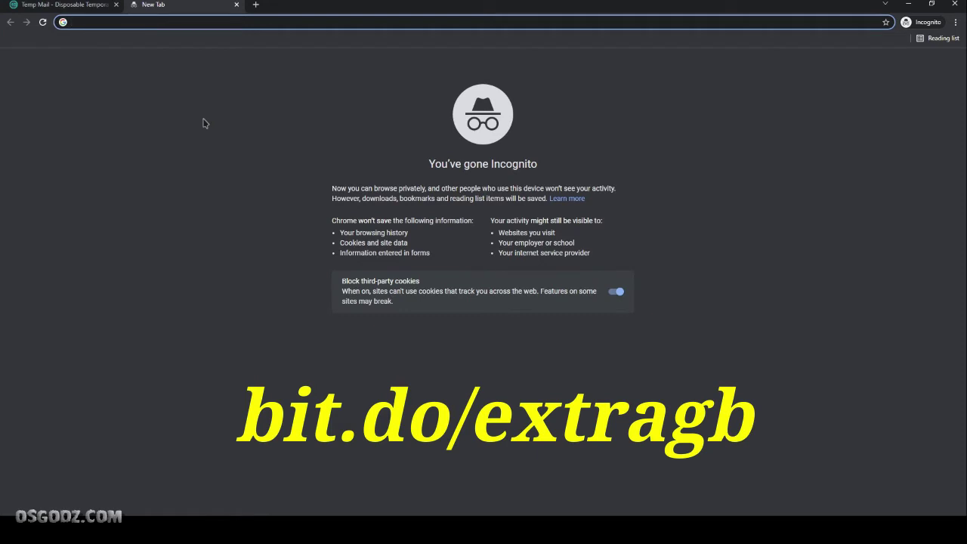
# Step: Load the bit.do/extragb short link to reach Treasure's Account details sign-up form
pyautogui.write('bit.d')
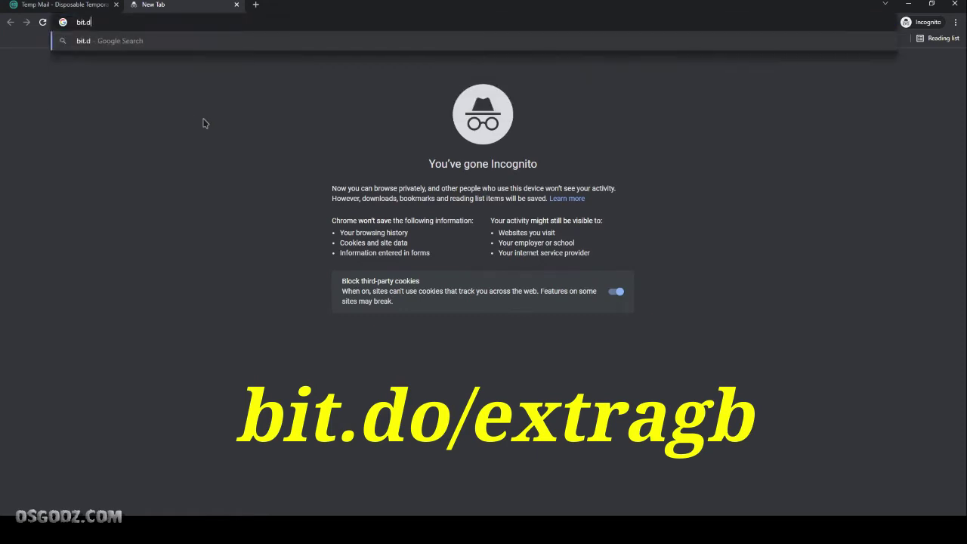
pyautogui.write('o/extr')
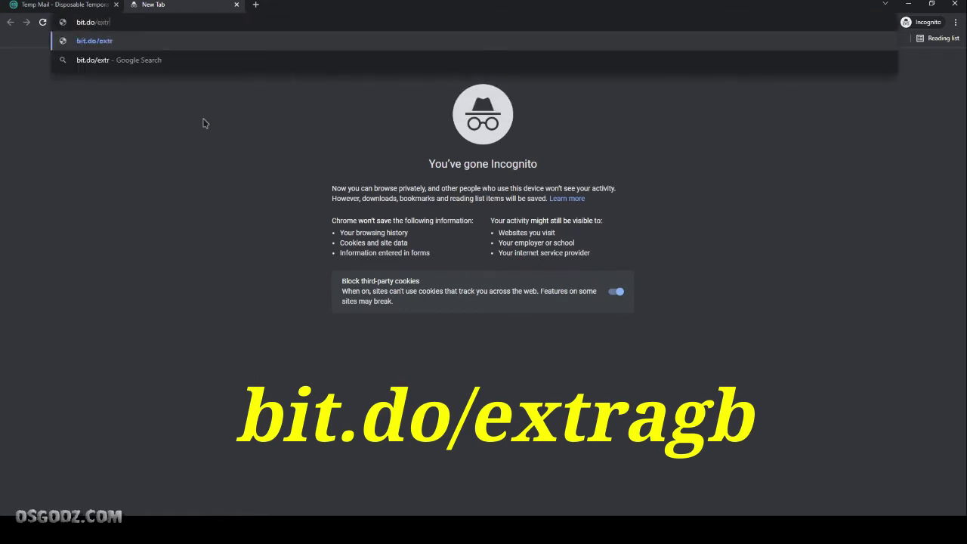
pyautogui.write('agb')
pyautogui.press('Return')
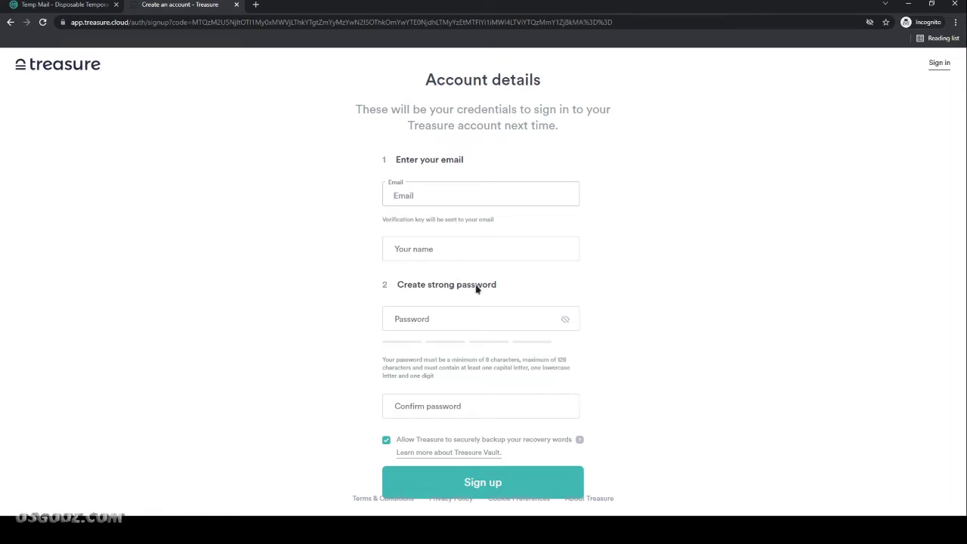
# Step: Submit the sign-up form with the temporary email, a name copied from it, and the password
pyautogui.hotkey('ctrl', 'v')
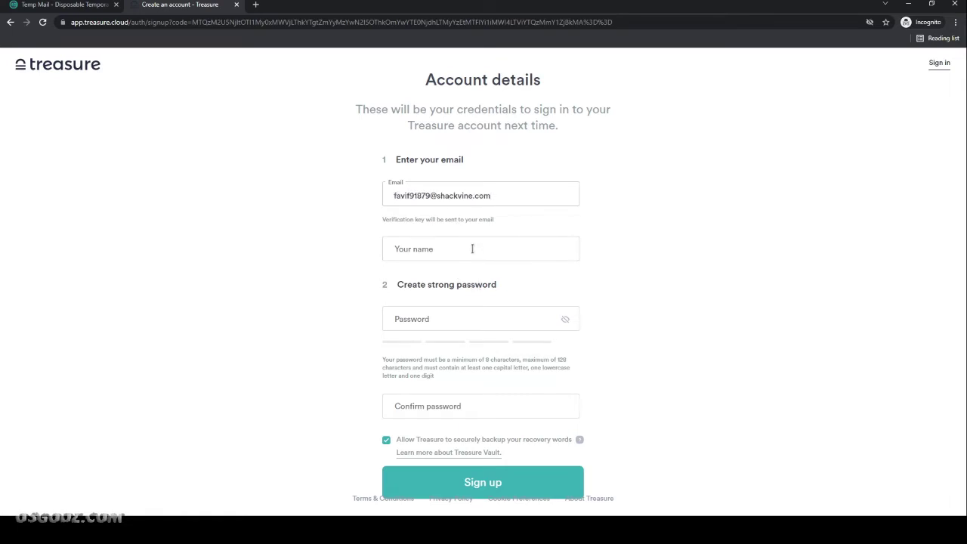
pyautogui.doubleClick(461, 196)
pyautogui.hotkey('ctrl', 'c')
pyautogui.click(467, 251)
pyautogui.hotkey('ctrl', 'v')
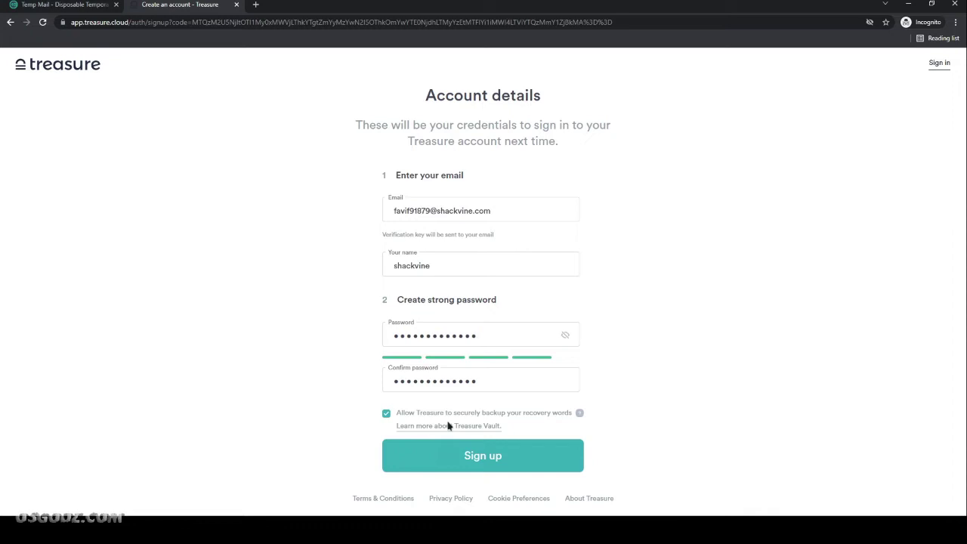
pyautogui.click(477, 460)
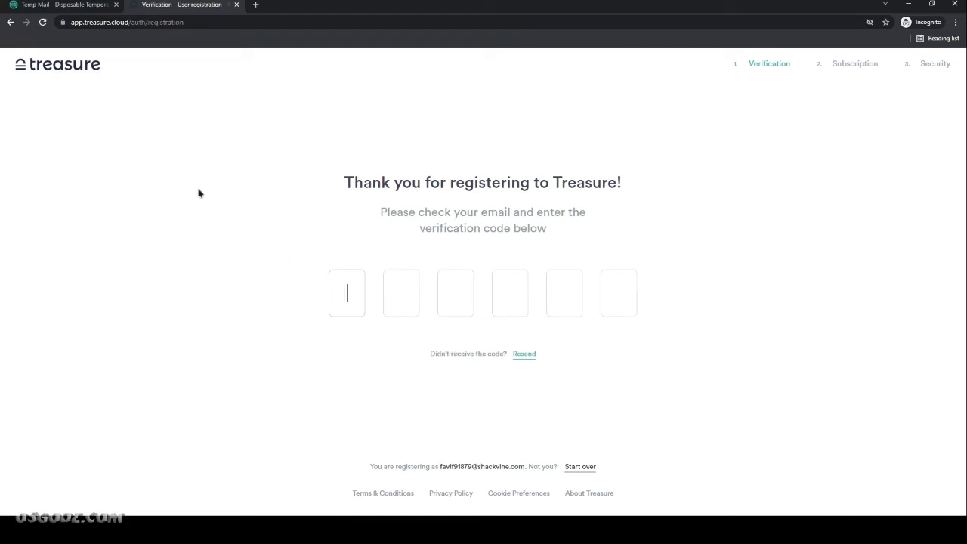
# Step: Open Treasure's verification email in Temp Mail and follow its Verify your Treasure account link
pyautogui.click(68, 5)
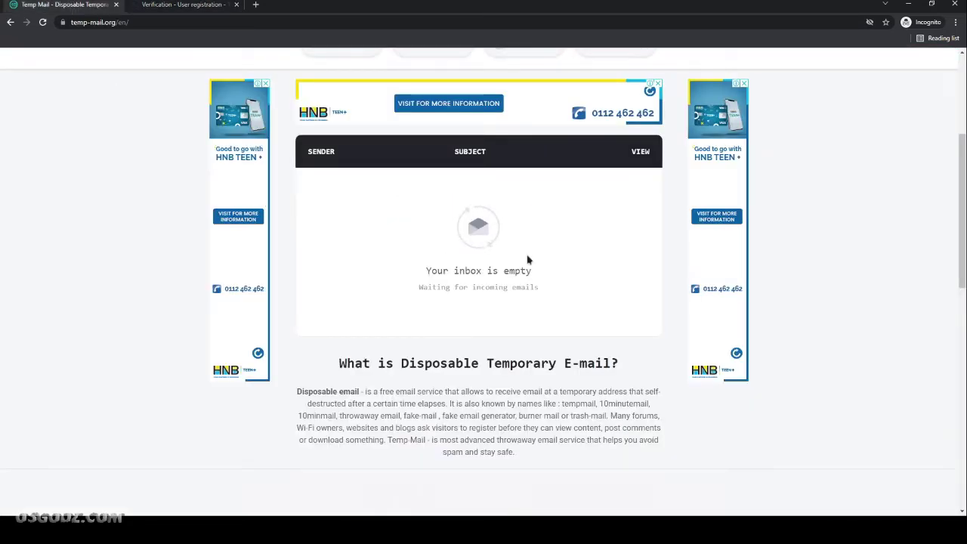
pyautogui.scroll(-1, 527, 259)
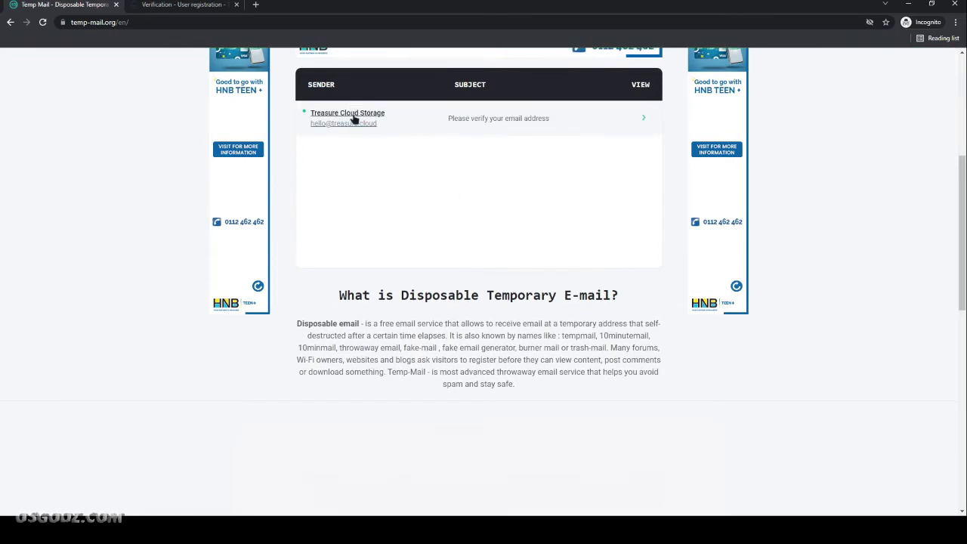
pyautogui.click(353, 119)
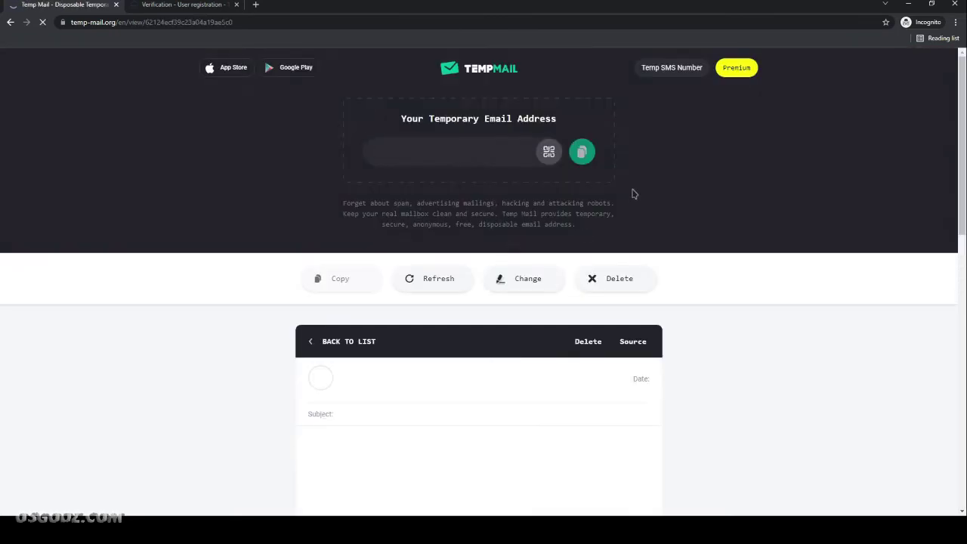
pyautogui.scroll(-2, 633, 195)
pyautogui.scroll(-1, 633, 195)
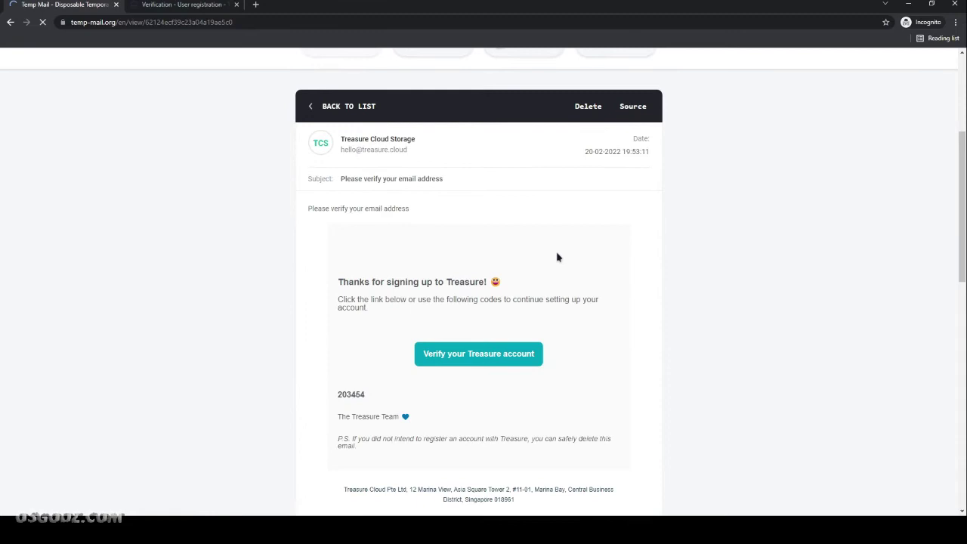
pyautogui.scroll(-1, 557, 255)
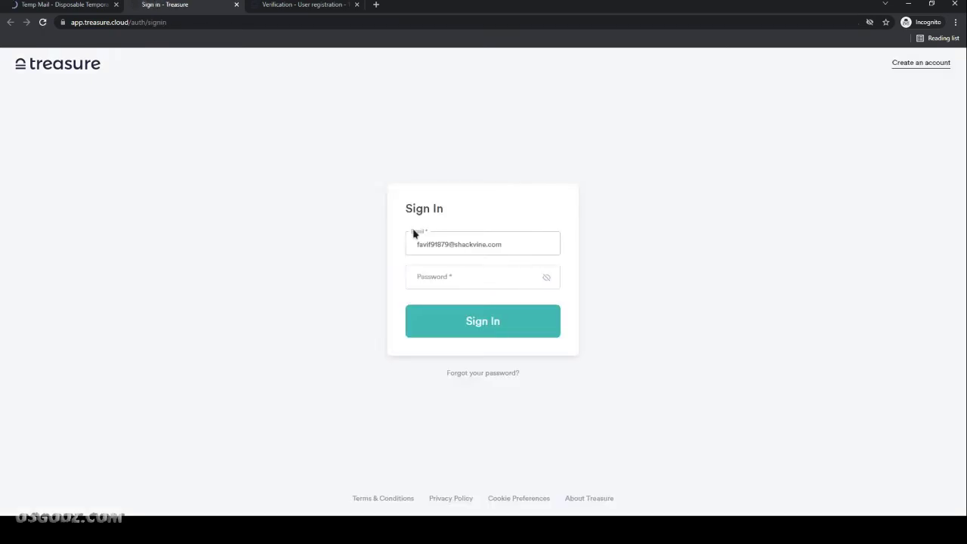
# Step: Sign in to the newly verified Treasure account with its password
pyautogui.click(429, 279)
pyautogui.press('Return')
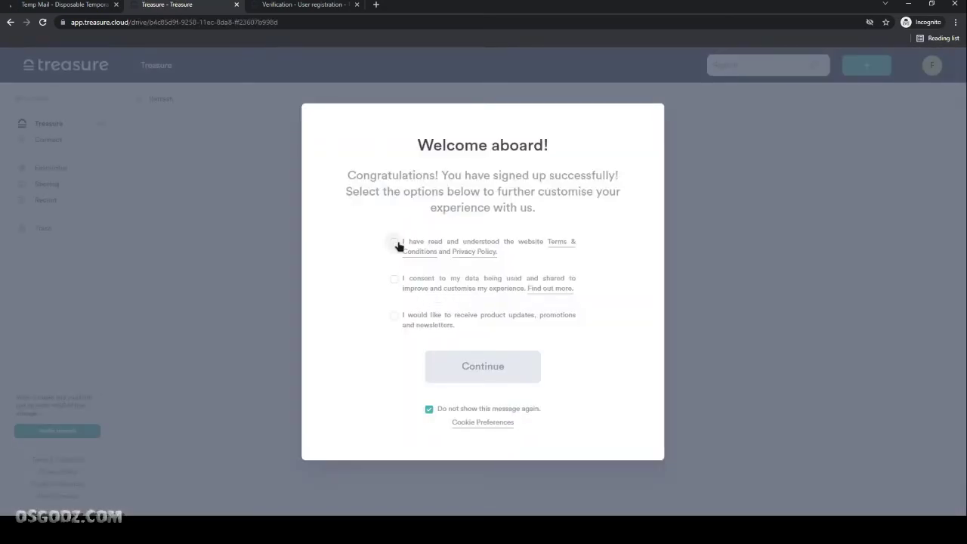
# Step: Accept all three welcome consent options and finish the Treasure onboarding dialogs
pyautogui.click(394, 242)
pyautogui.click(393, 280)
pyautogui.click(394, 315)
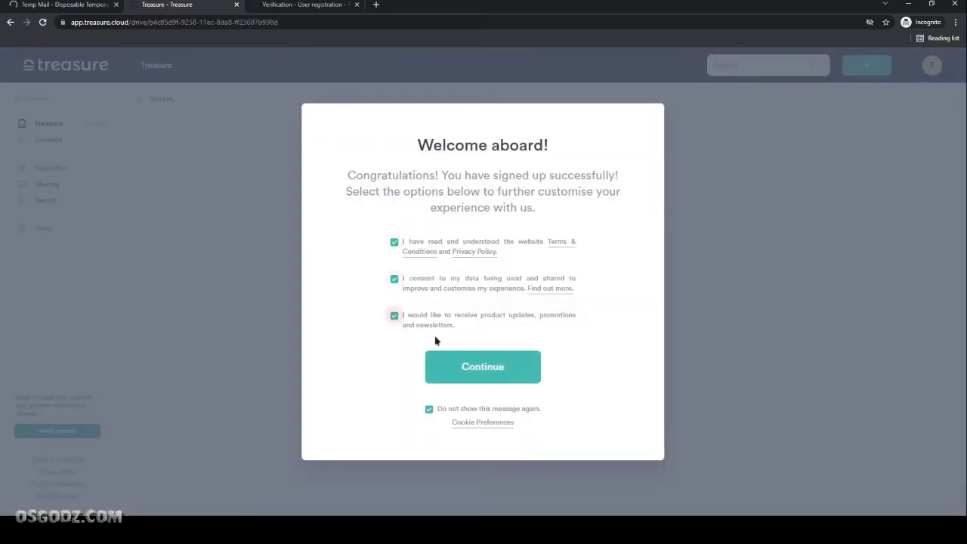
pyautogui.click(487, 380)
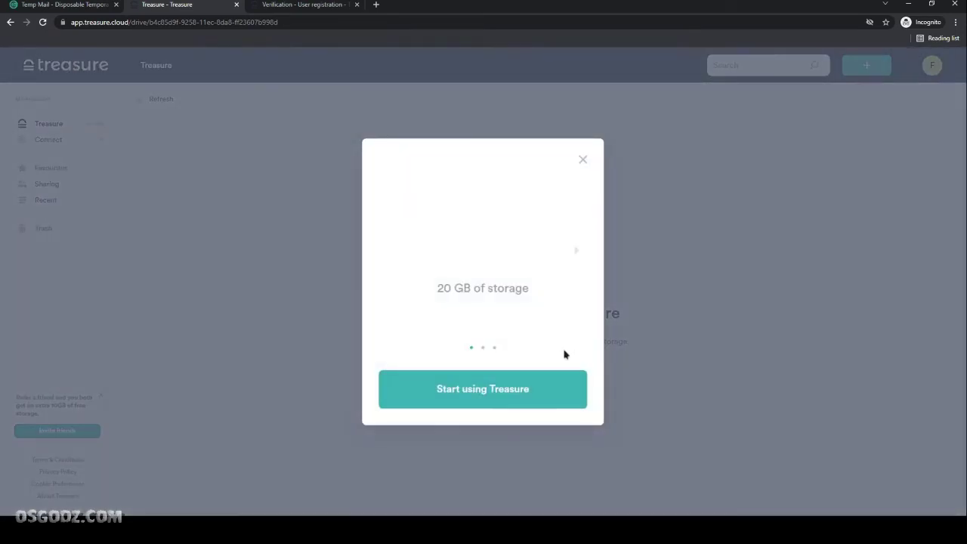
pyautogui.click(505, 386)
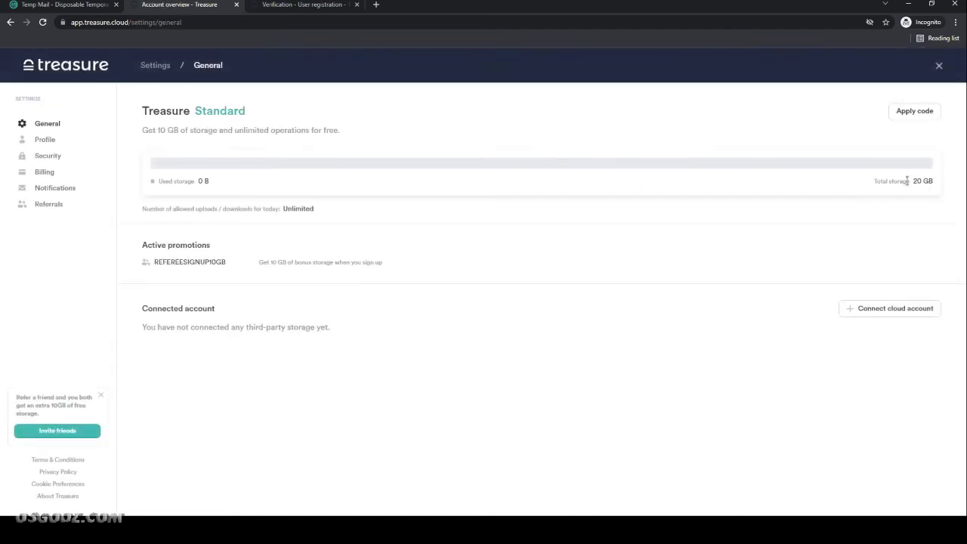
# Step: Confirm the account shows 20 GB total storage and start a blank browser tab
pyautogui.moveTo(873, 182); pyautogui.dragTo(944, 184)
pyautogui.click(928, 199)
pyautogui.click(376, 6)
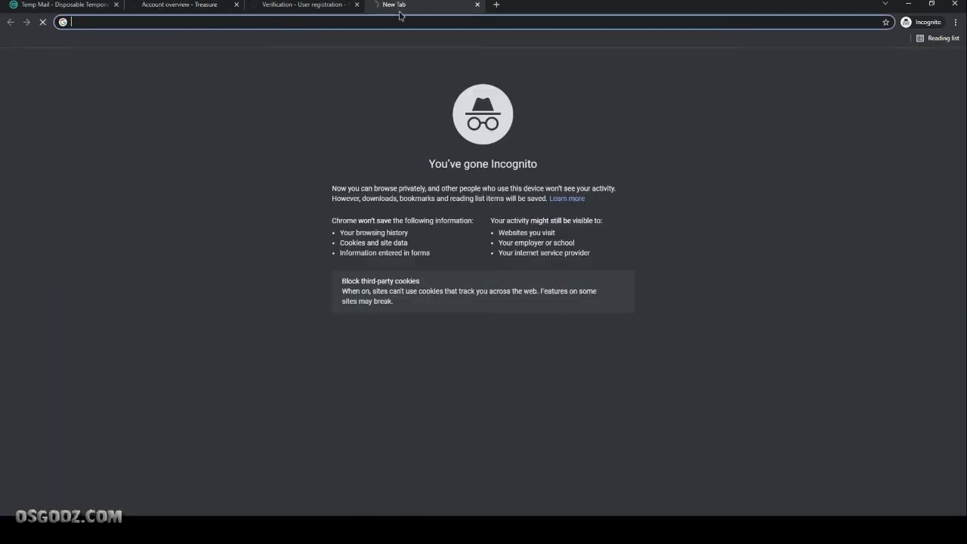
# Step: Load bit.do/60gb in the new tab so Treasure redeems the promotion code
pyautogui.moveTo(408, 5); pyautogui.dragTo(302, 4)
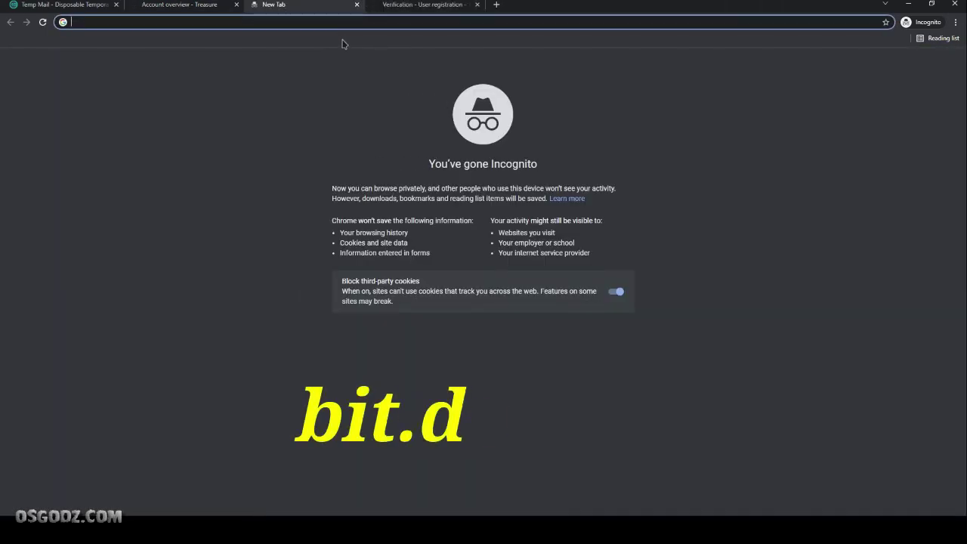
pyautogui.write('bit')
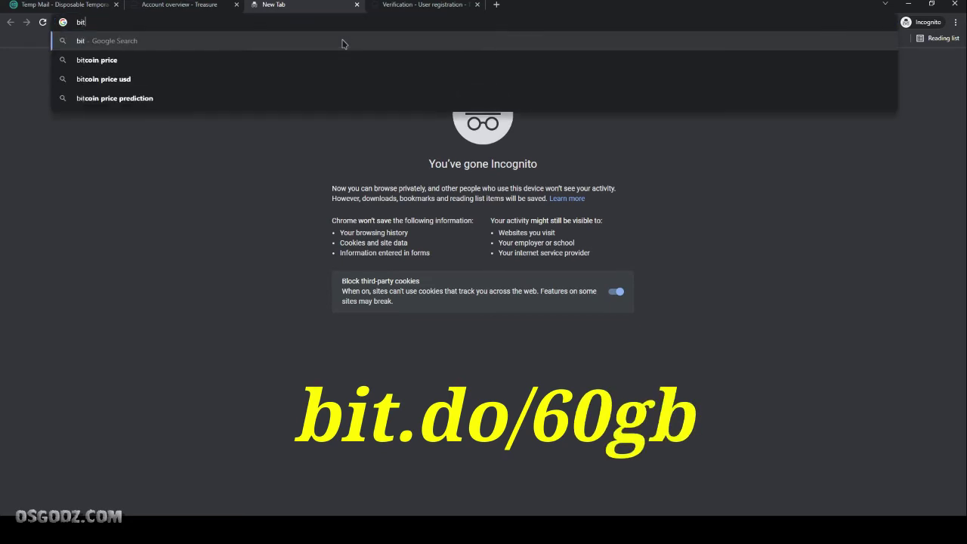
pyautogui.write('.do/')
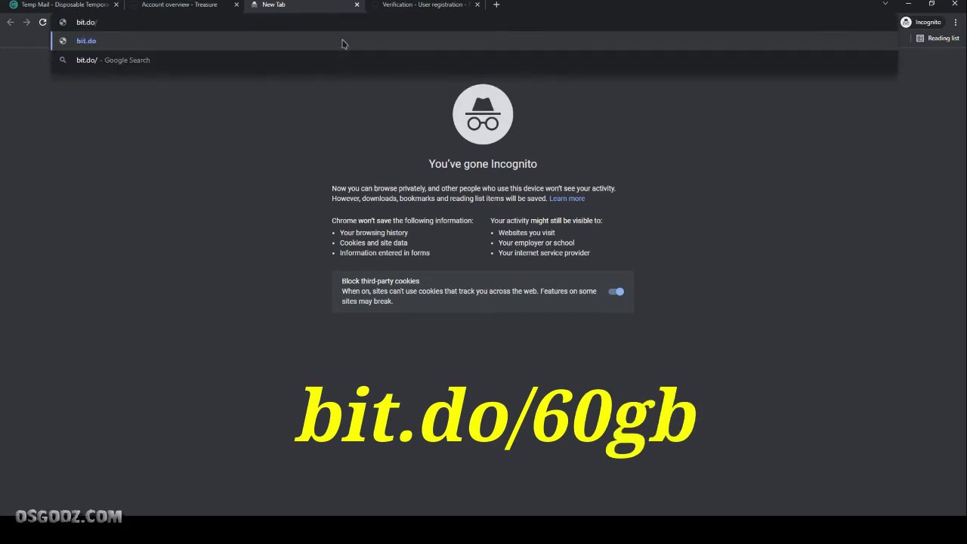
pyautogui.write('60g')
pyautogui.write('b')
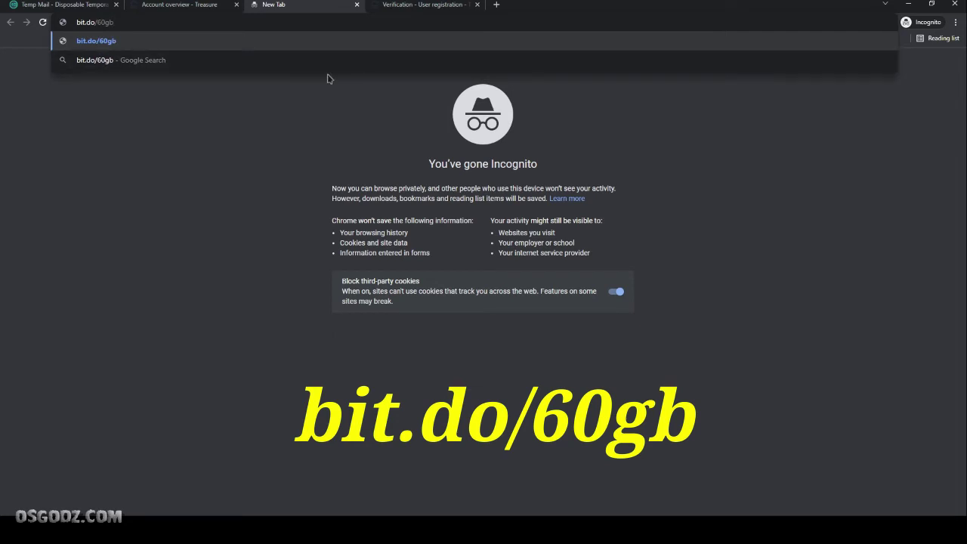
pyautogui.hotkey('ctrl', 'a')
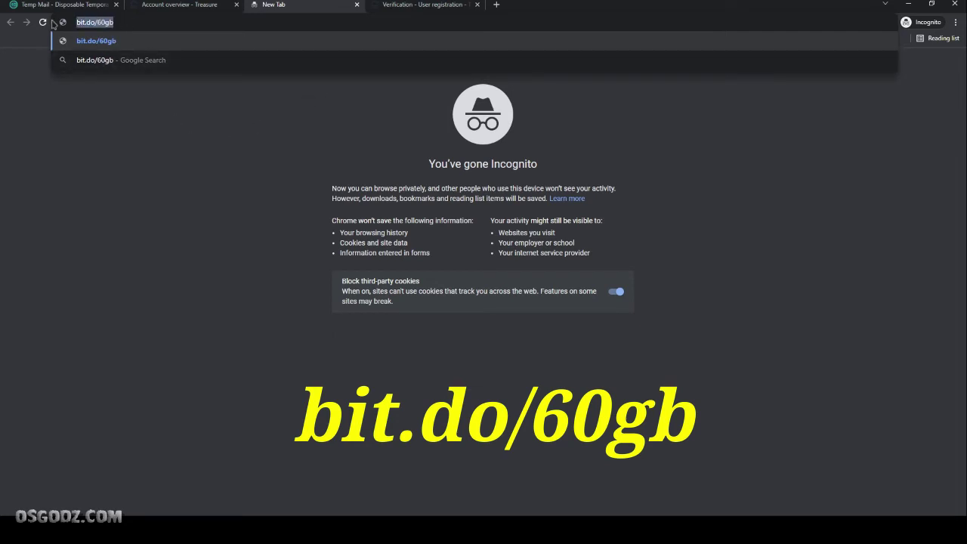
pyautogui.click(158, 22)
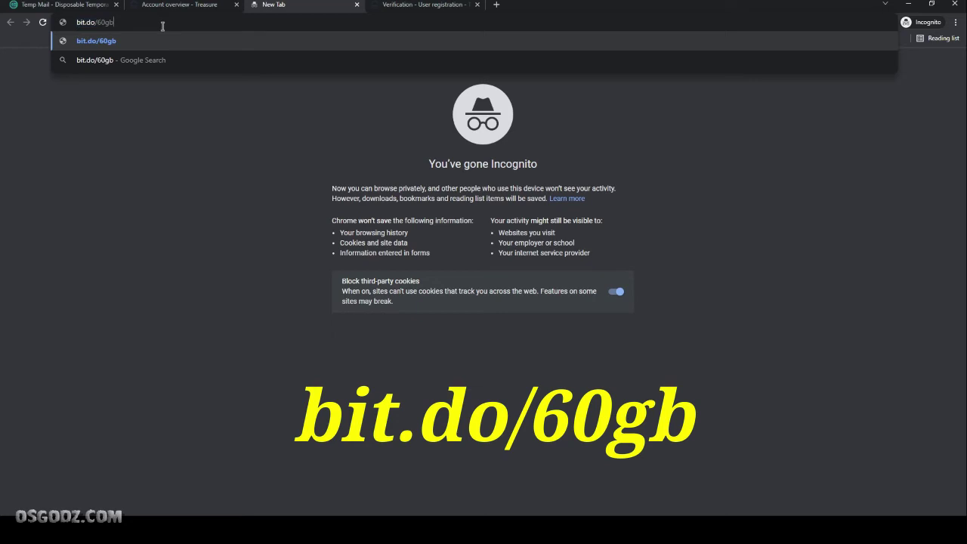
pyautogui.press('Return')
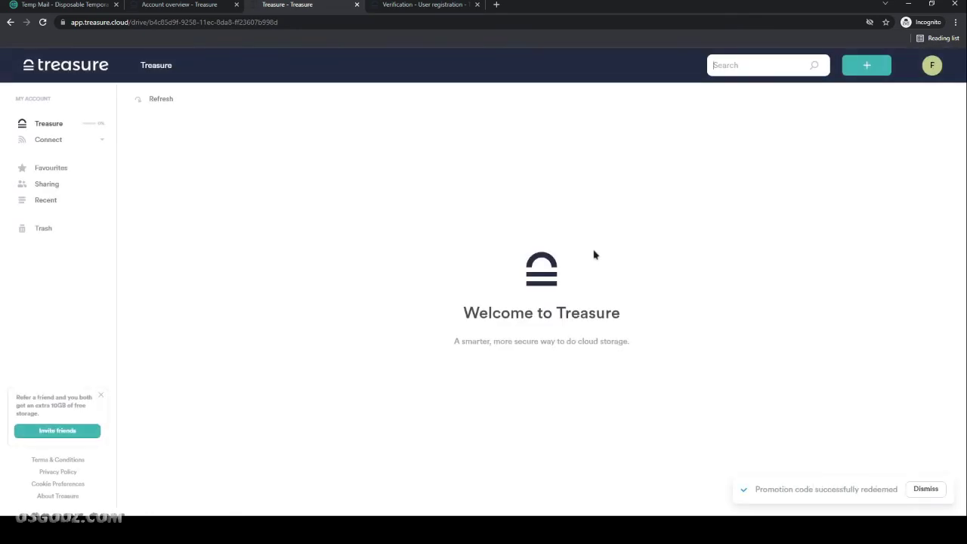
# Step: Close the outdated overview tab and verify Settings now shows 60 GB total storage
pyautogui.click(236, 5)
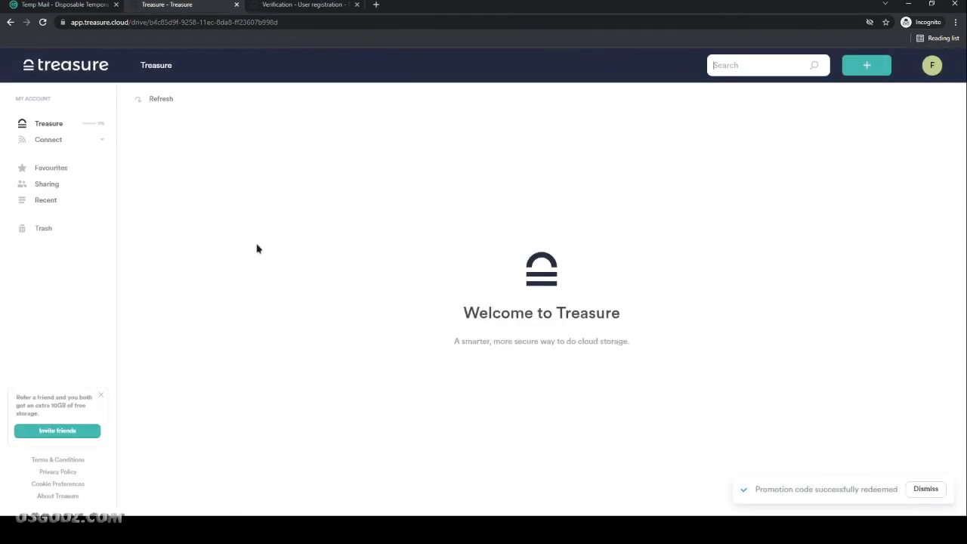
pyautogui.click(932, 70)
pyautogui.click(910, 97)
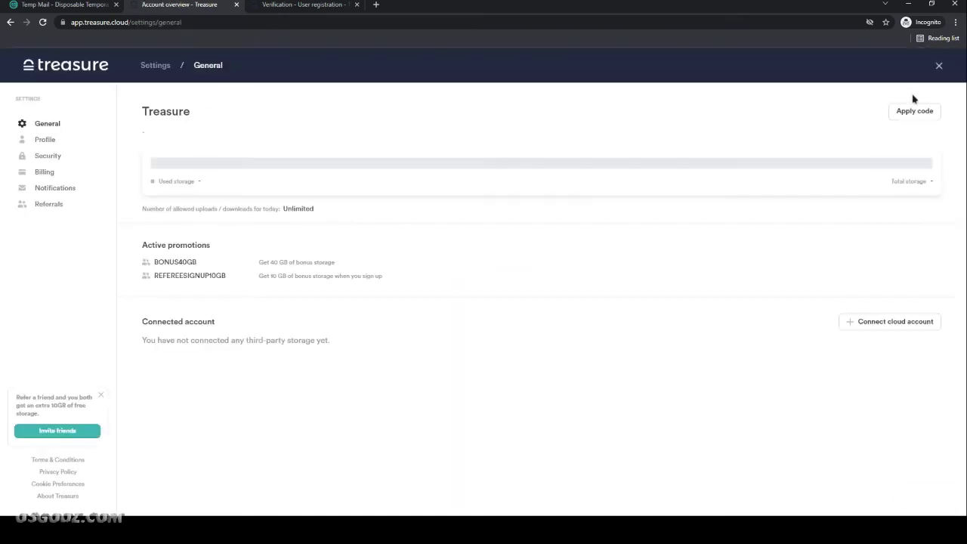
pyautogui.moveTo(943, 181); pyautogui.dragTo(870, 189)
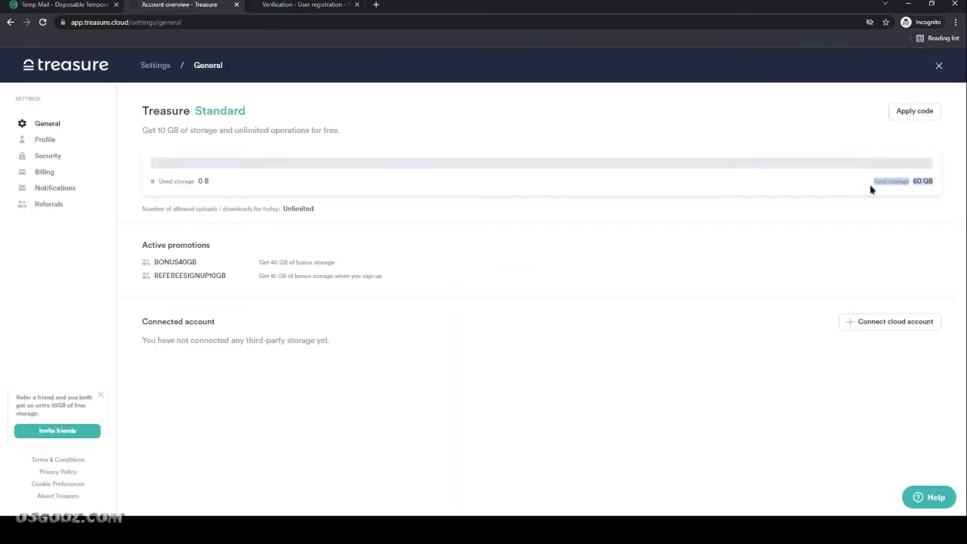
pyautogui.moveTo(943, 182); pyautogui.dragTo(849, 185)
pyautogui.click(845, 183)
# Step: Show Referrals settings and check the 800 GB maximum bonus storage figure
pyautogui.click(96, 211)
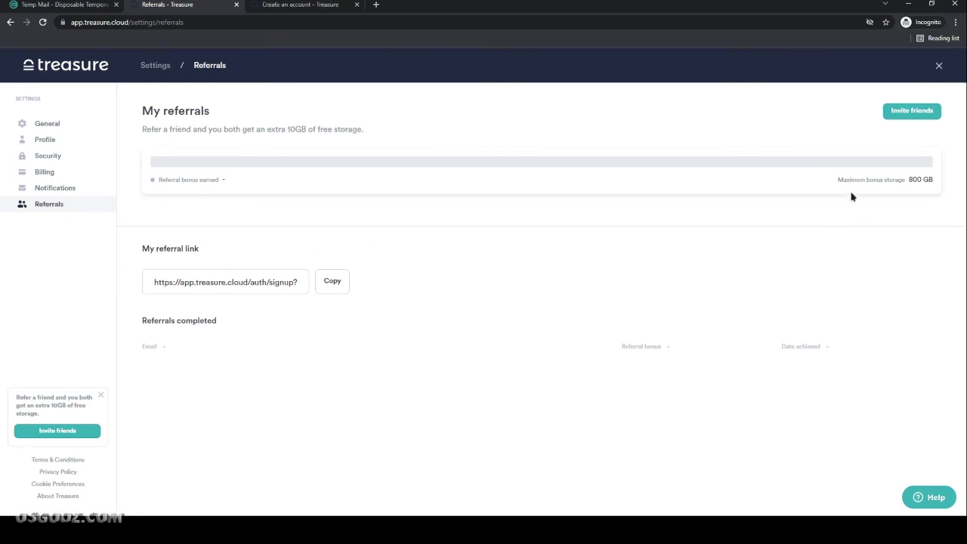
pyautogui.moveTo(839, 179); pyautogui.dragTo(932, 182)
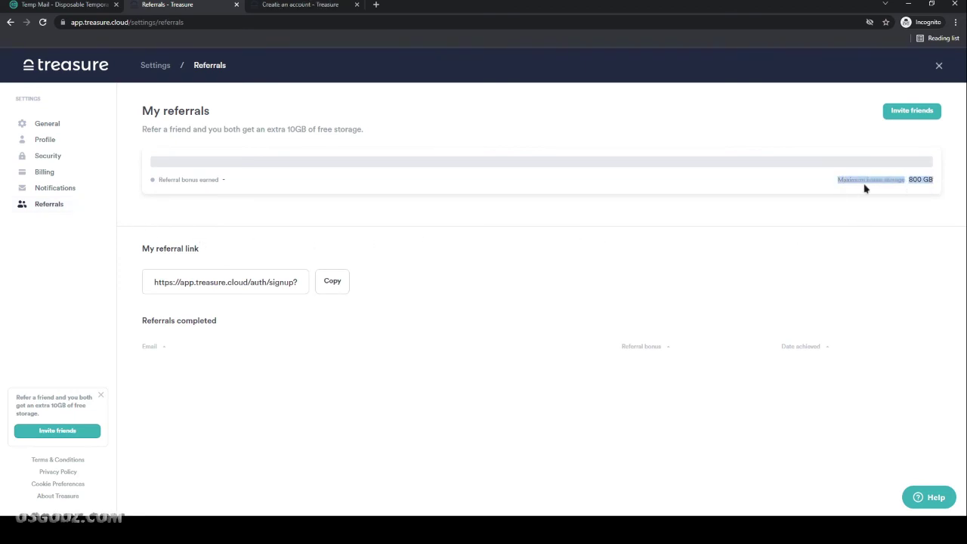
pyautogui.moveTo(839, 185); pyautogui.dragTo(950, 187)
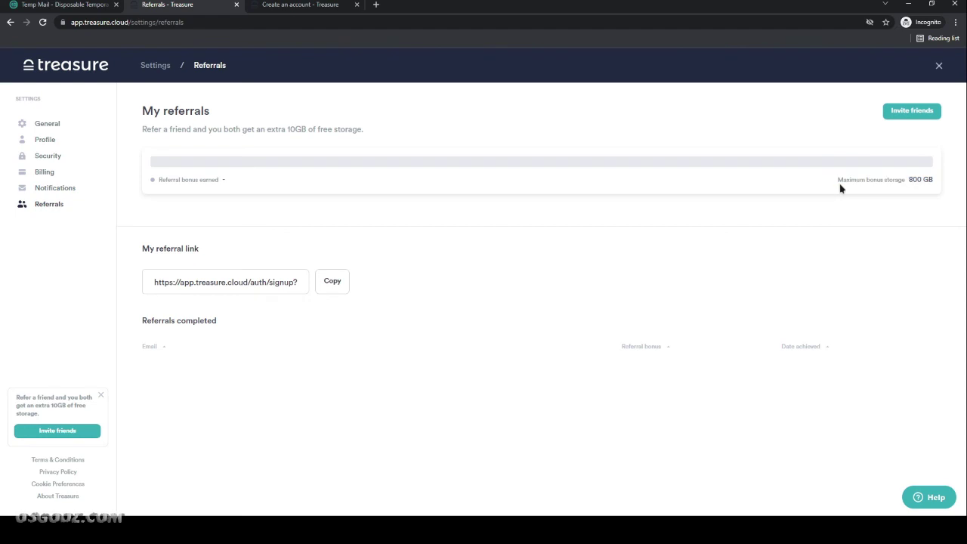
pyautogui.click(901, 192)
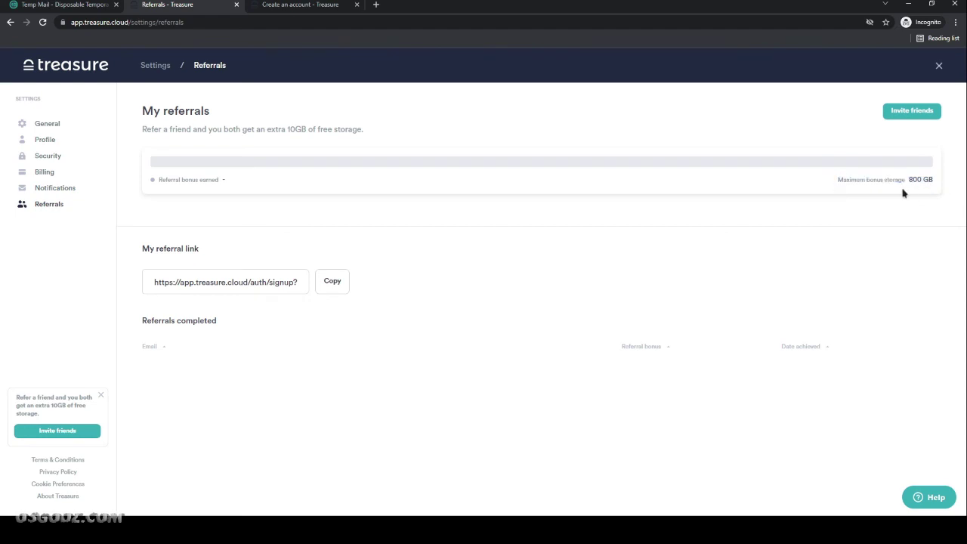